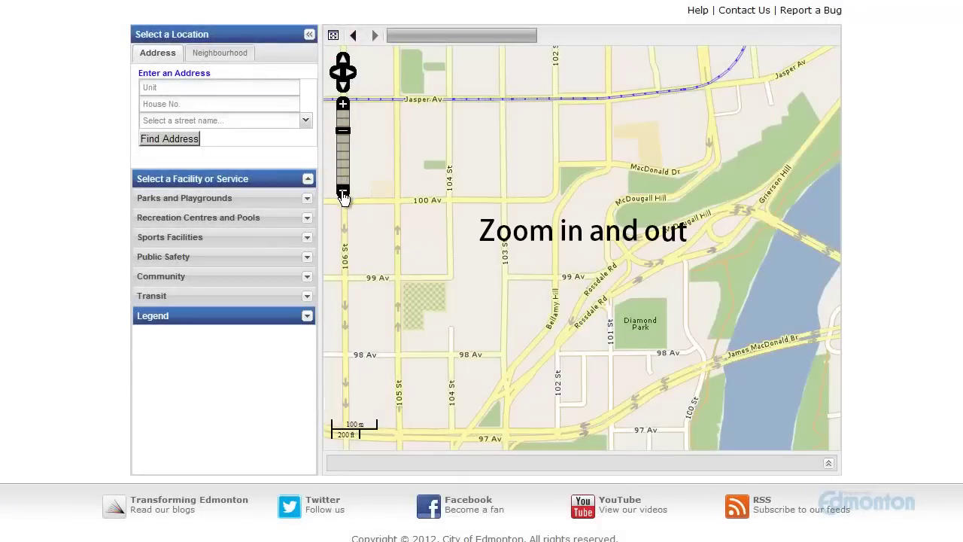
# Zoom the map out to the 1000 m scale and pan to the west-end area around 95 Av.
pyautogui.click(343, 193)
pyautogui.click(342, 192)
pyautogui.moveTo(745, 232); pyautogui.dragTo(572, 369)
pyautogui.moveTo(604, 192); pyautogui.dragTo(441, 252)
pyautogui.moveTo(388, 343); pyautogui.dragTo(538, 353)
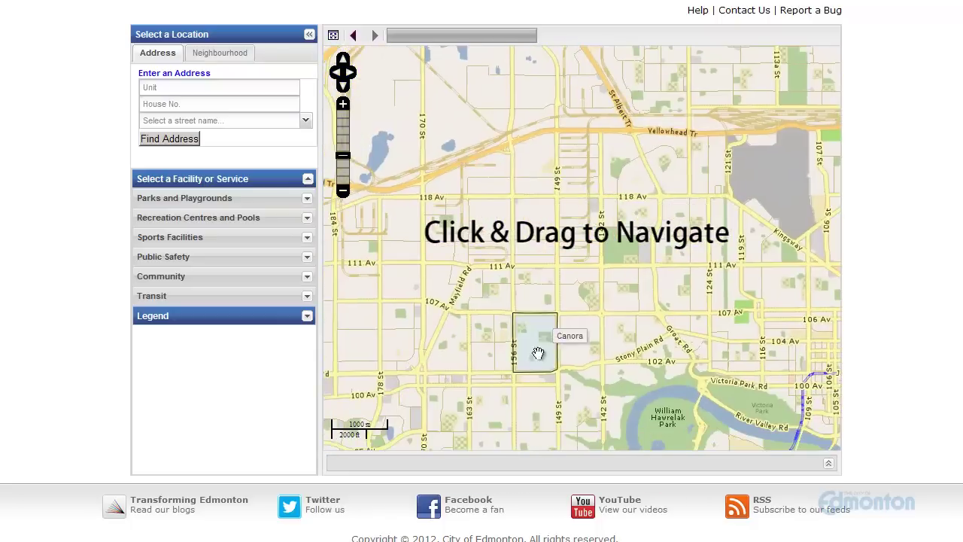
pyautogui.moveTo(525, 431); pyautogui.dragTo(420, 109)
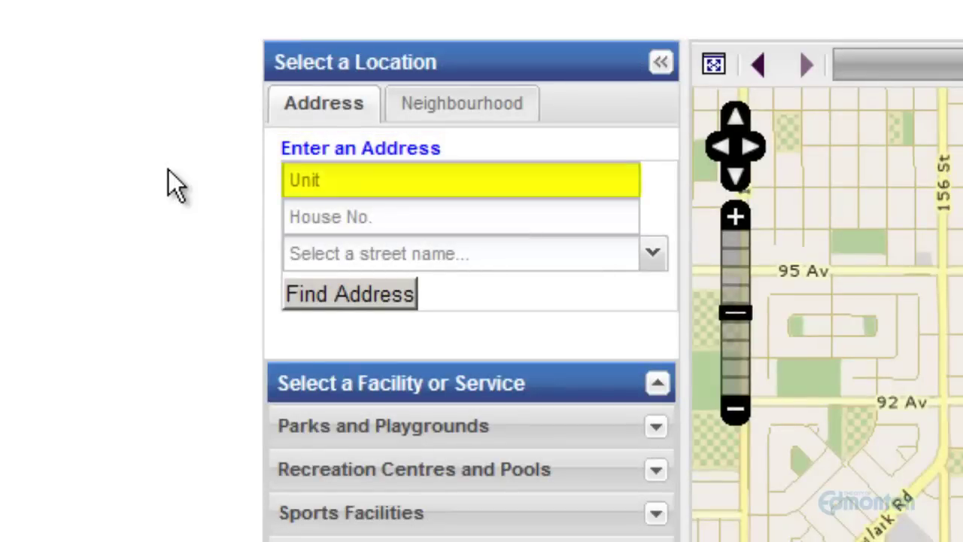
pyautogui.click(362, 175)
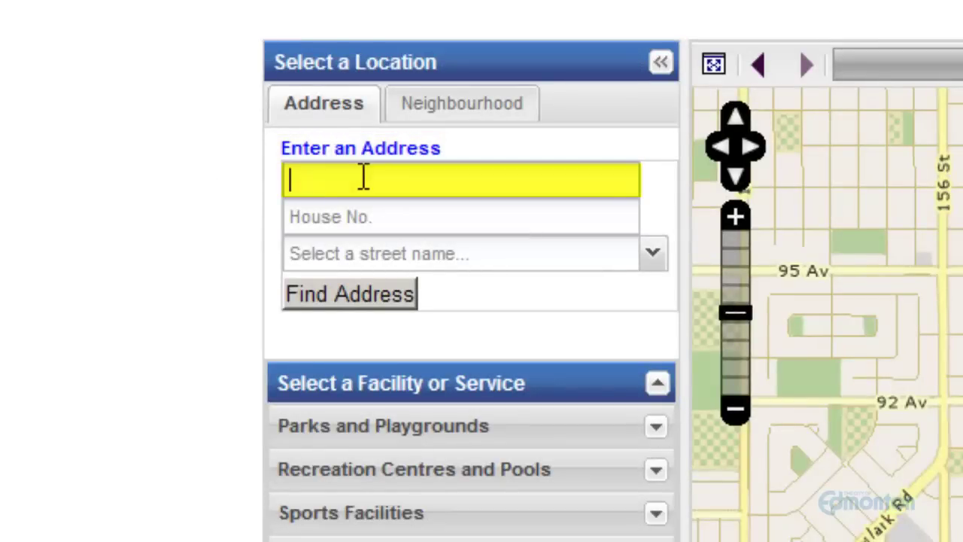
pyautogui.click(396, 218)
pyautogui.write('3503')
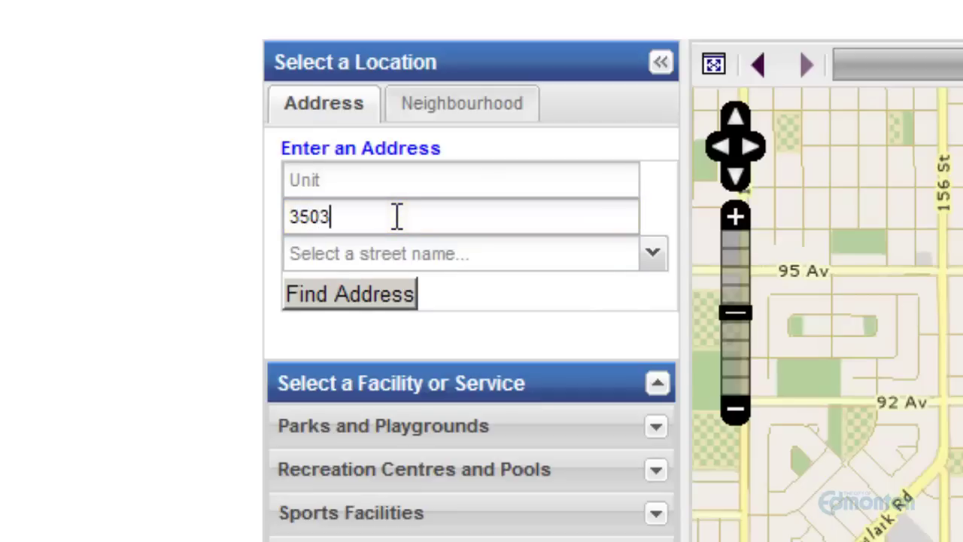
pyautogui.click(418, 250)
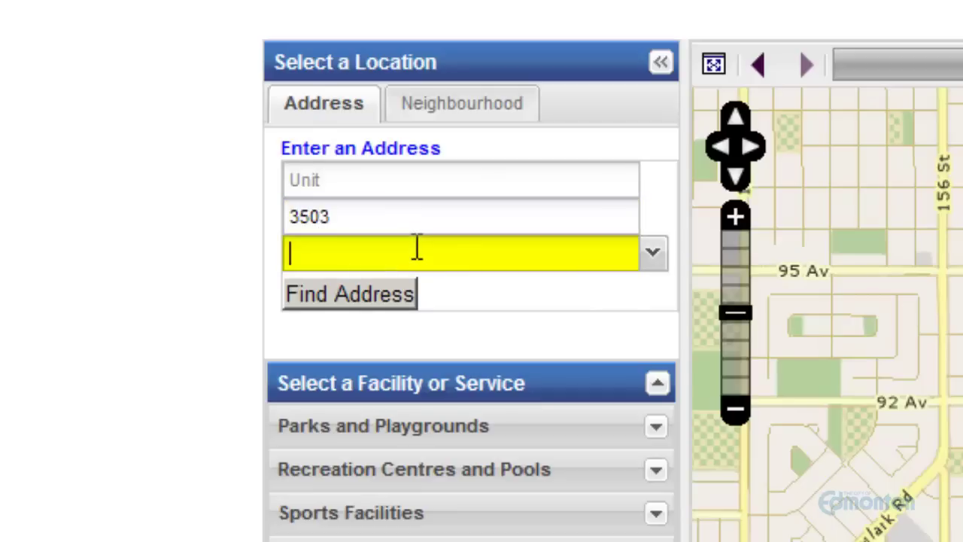
pyautogui.write('112 AVENUE NW')
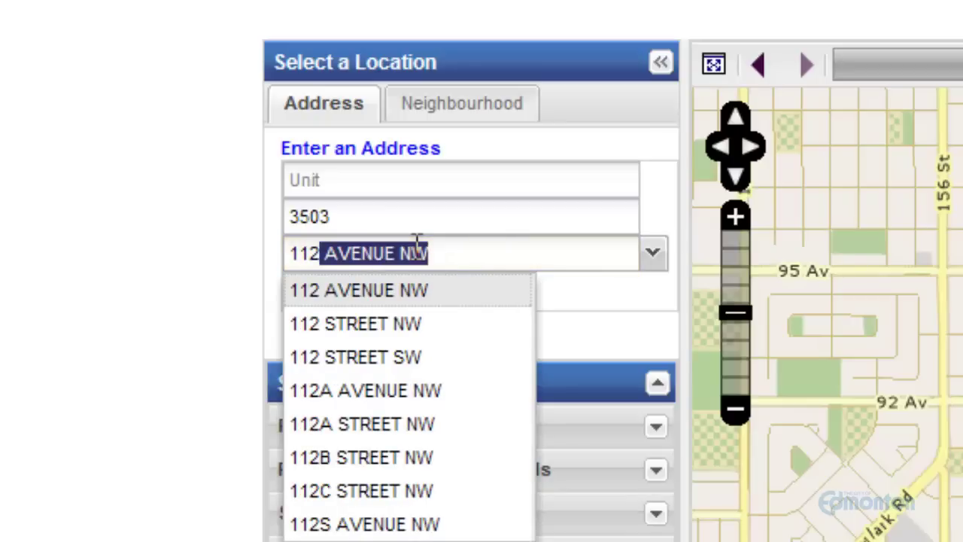
pyautogui.click(384, 329)
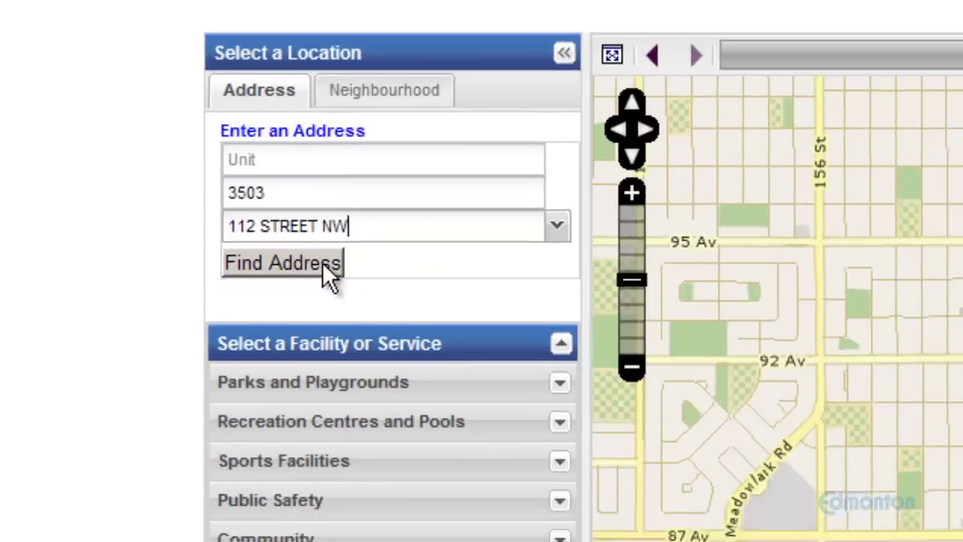
pyautogui.click(399, 300)
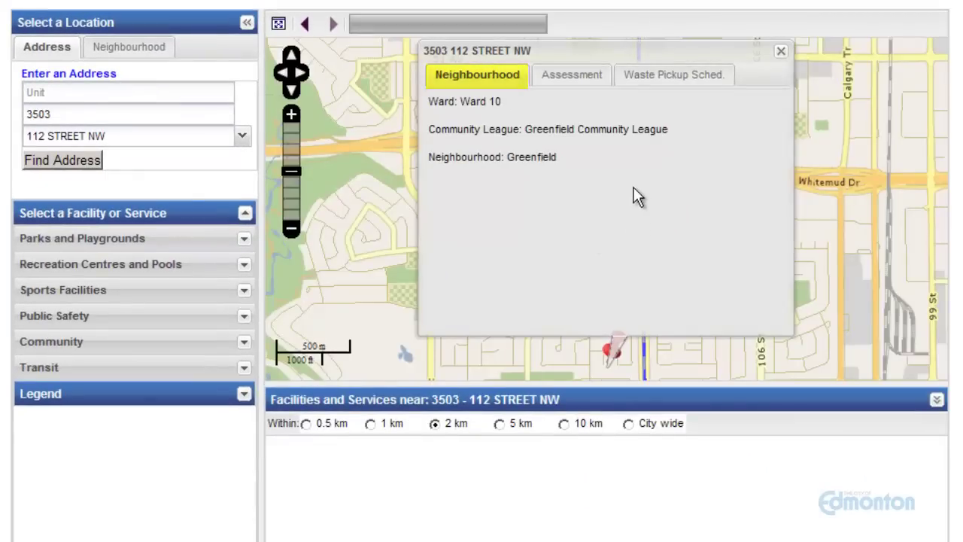
# Review the property assessment and waste pickup tabs, then close the address popup.
pyautogui.click(560, 83)
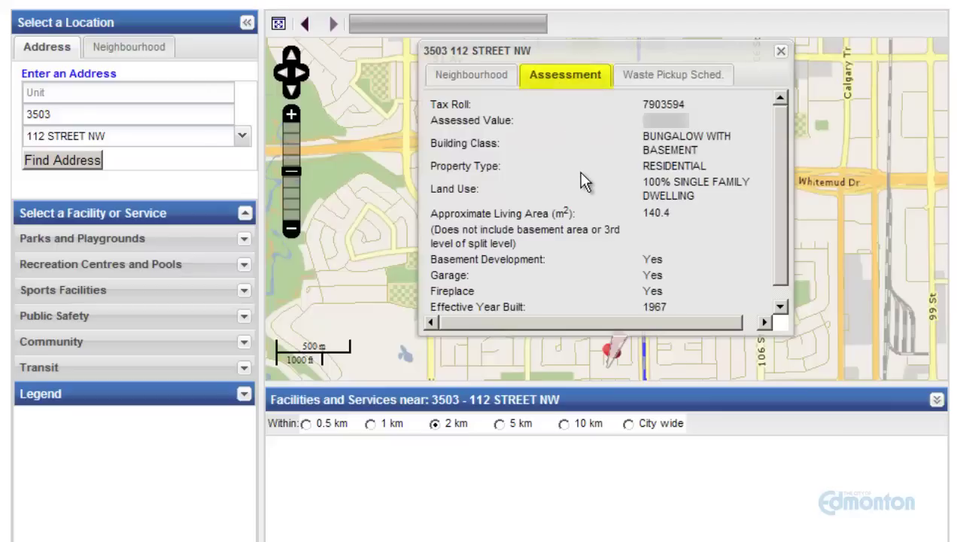
pyautogui.click(676, 78)
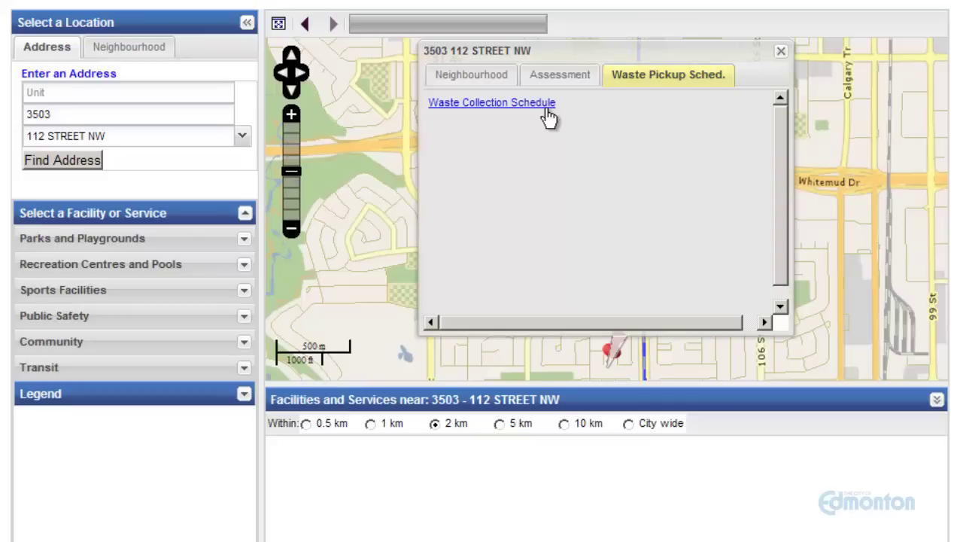
pyautogui.click(781, 52)
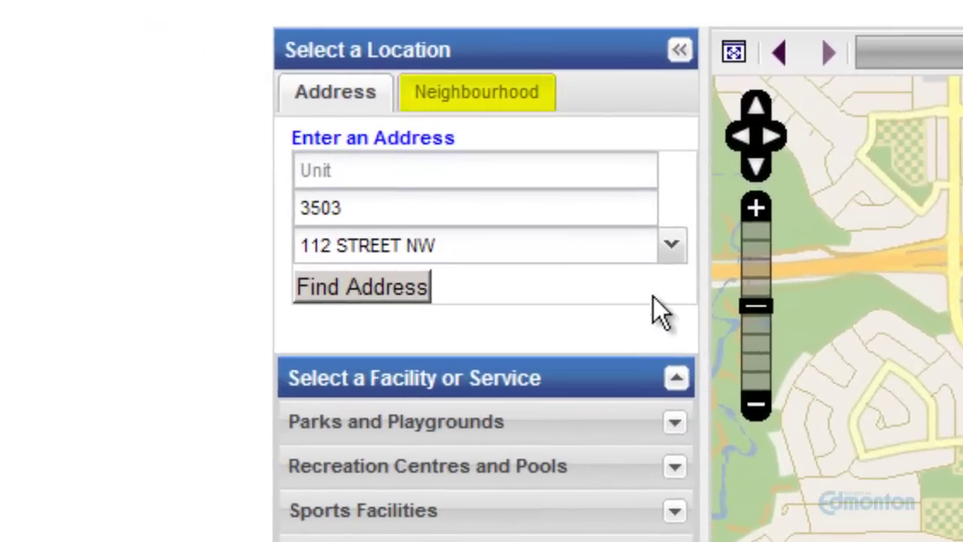
# Find the Greenfield neighbourhood by typing 'gree', then close its description popup.
pyautogui.click(516, 98)
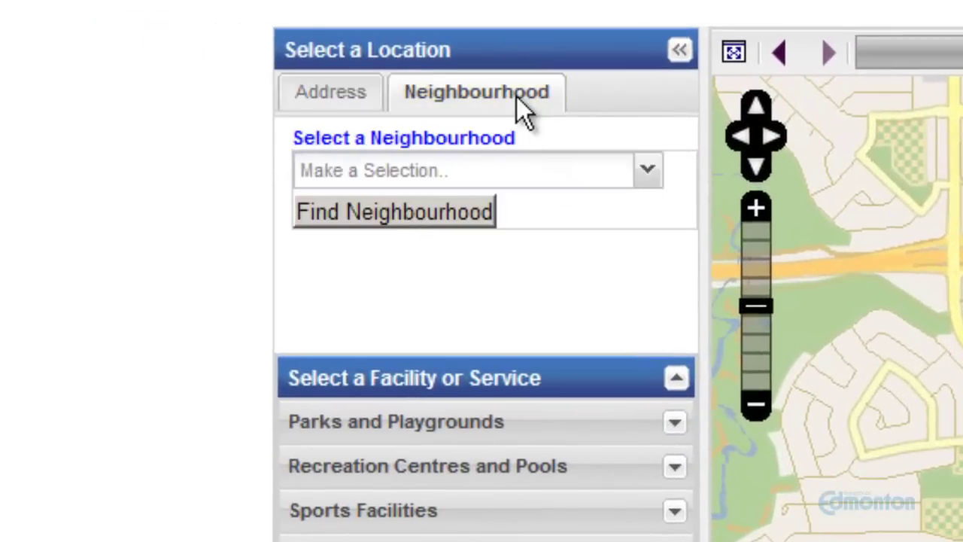
pyautogui.click(524, 170)
pyautogui.write('g')
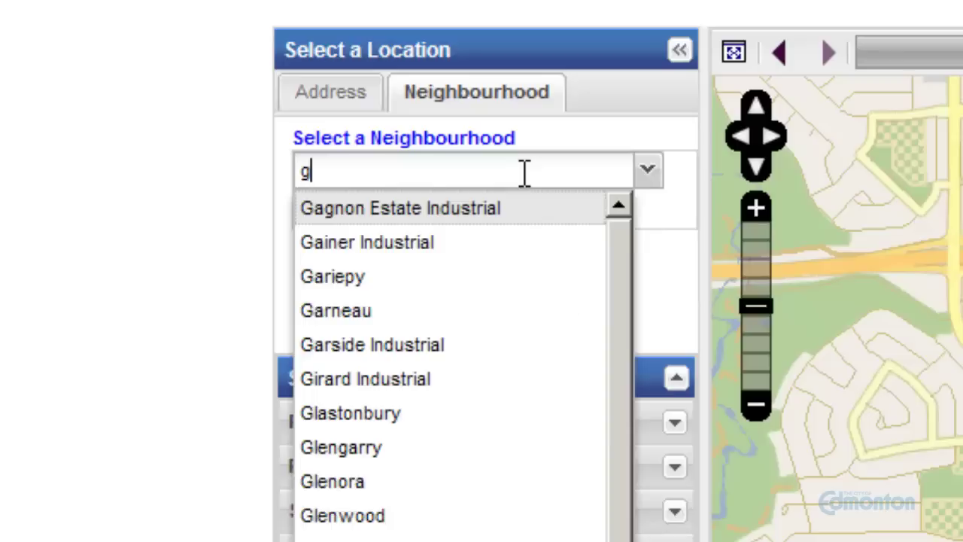
pyautogui.write('re')
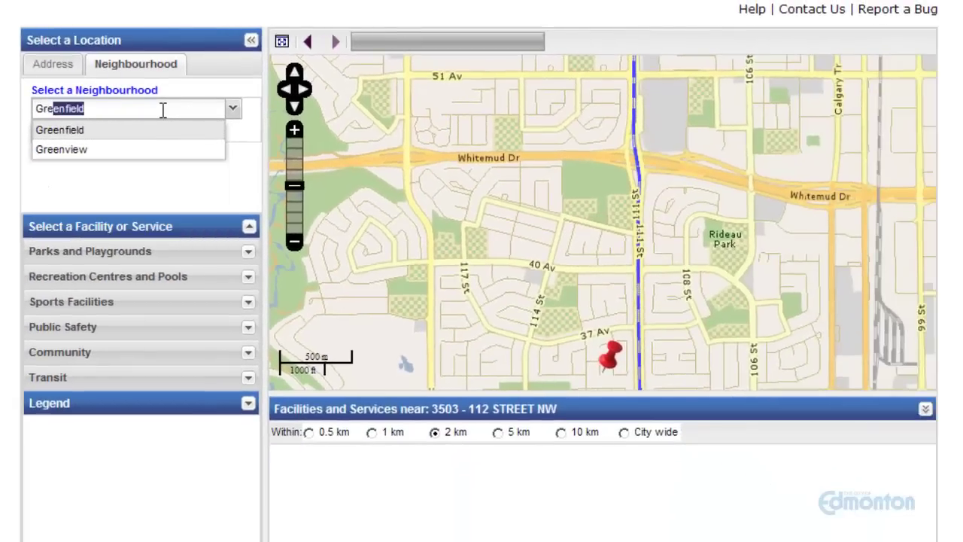
pyautogui.write('enfield')
pyautogui.click(126, 129)
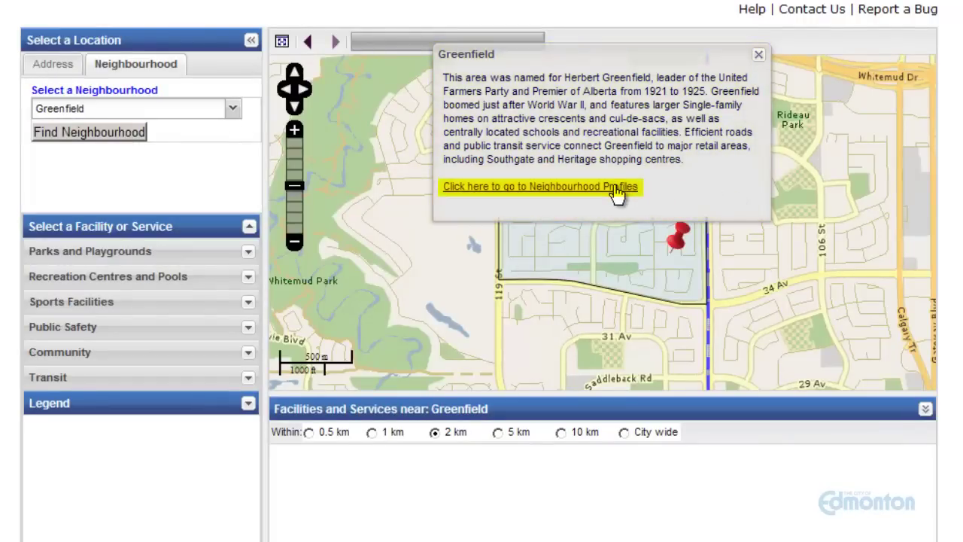
pyautogui.click(758, 58)
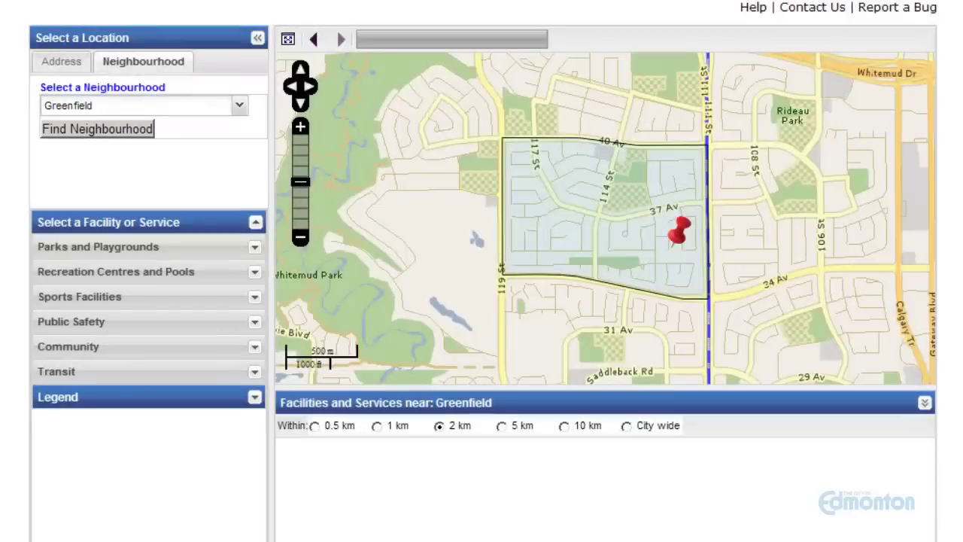
# Show Parks and Playgrounds, Recreation Centres and Pools, and Sports Facilities on the map.
pyautogui.click(252, 251)
pyautogui.click(46, 267)
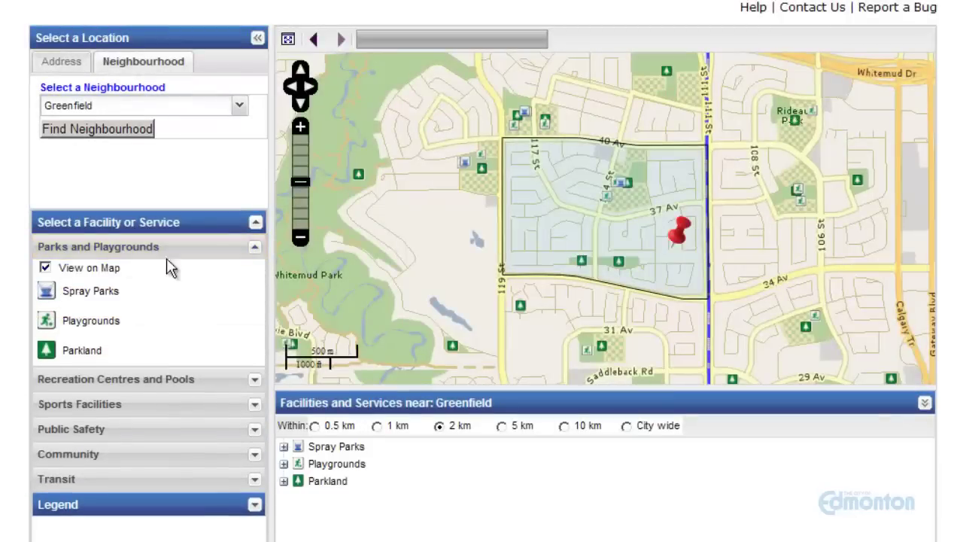
pyautogui.click(254, 247)
pyautogui.click(249, 272)
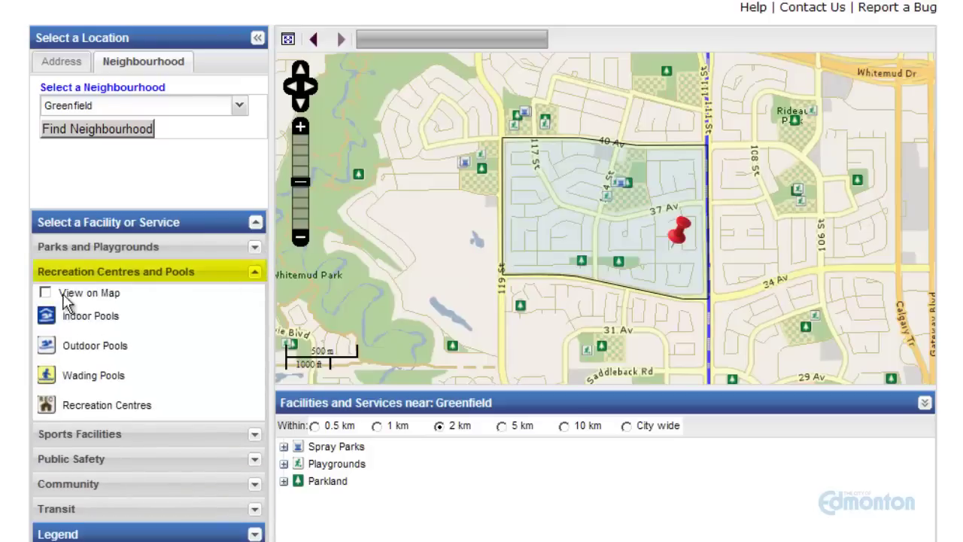
pyautogui.click(46, 293)
pyautogui.click(258, 273)
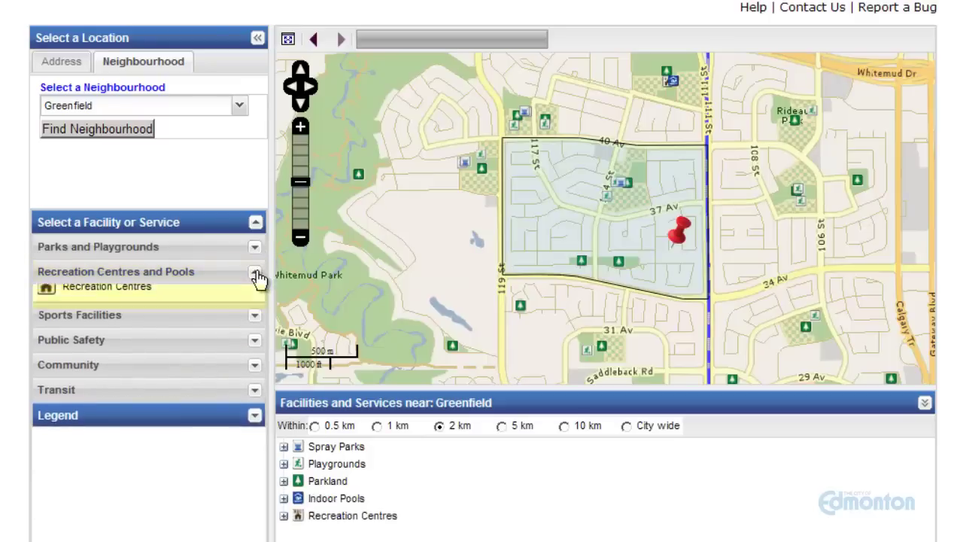
pyautogui.click(252, 298)
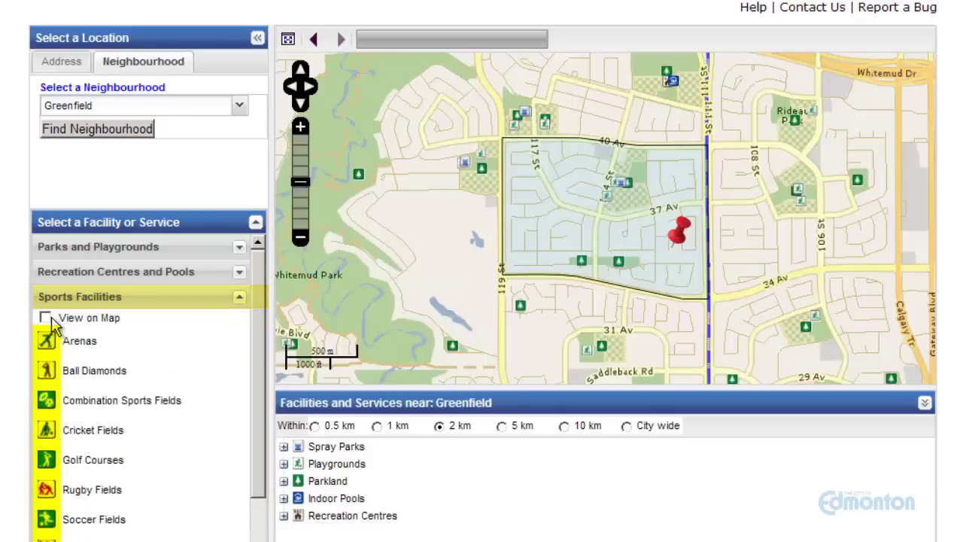
pyautogui.click(45, 318)
pyautogui.click(242, 298)
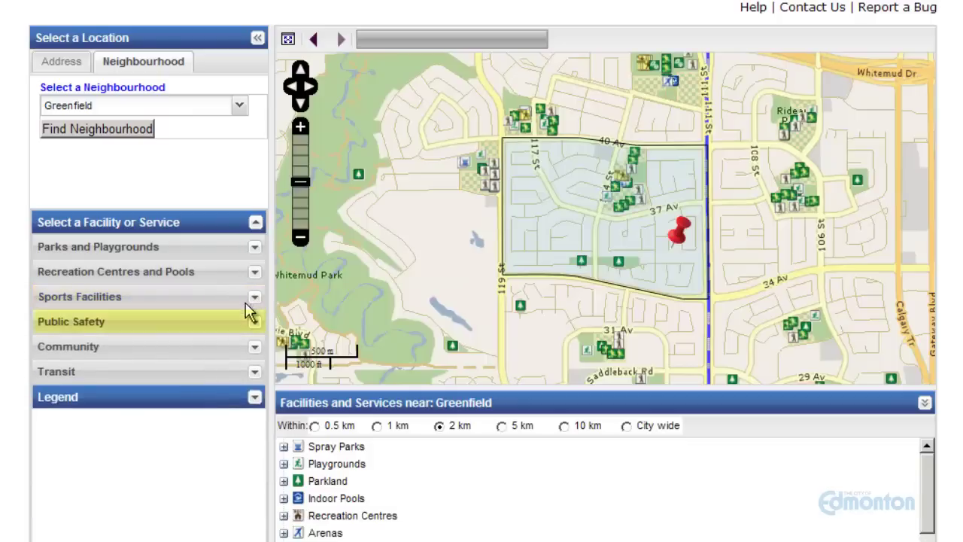
# Show Public Safety, Community and Transit stop icons on the map.
pyautogui.click(254, 322)
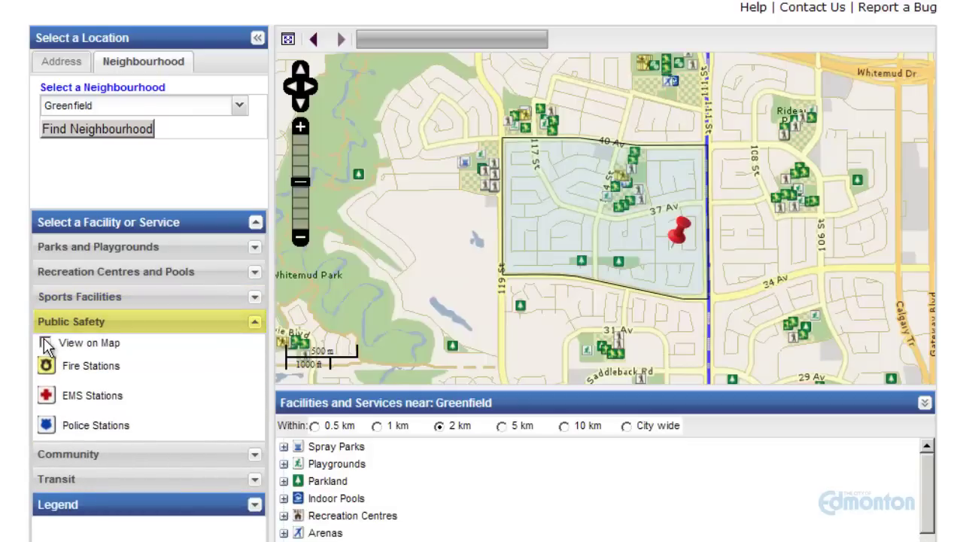
pyautogui.click(45, 343)
pyautogui.click(254, 324)
pyautogui.click(253, 347)
pyautogui.click(46, 367)
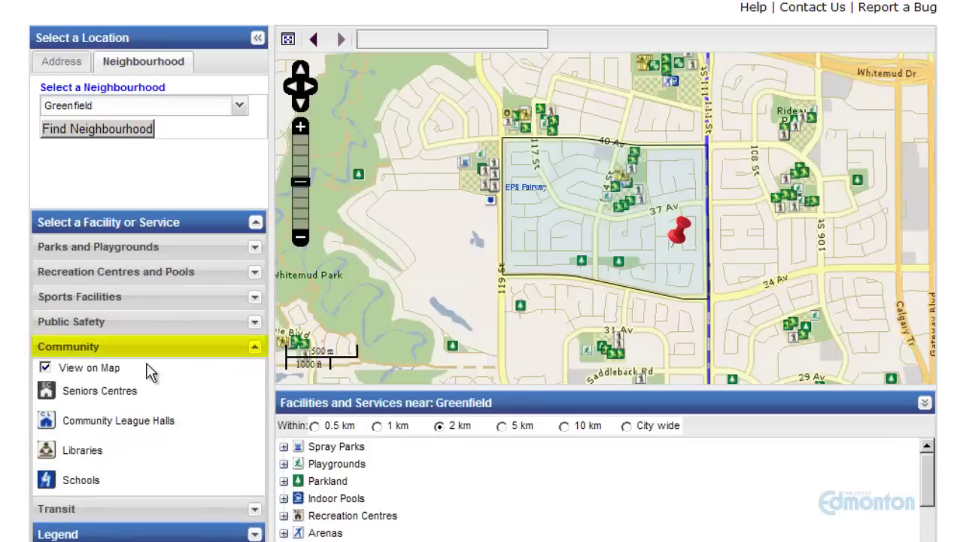
pyautogui.click(255, 347)
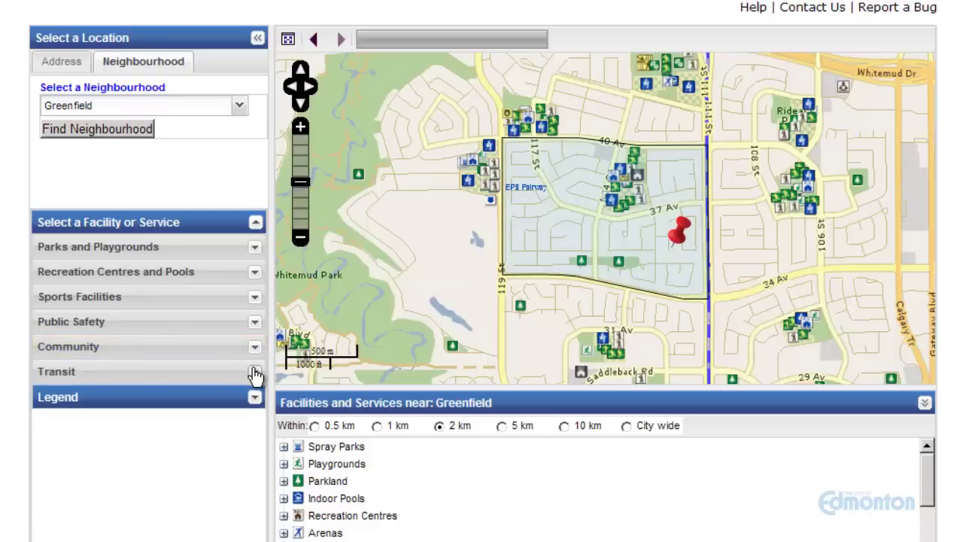
pyautogui.click(254, 371)
pyautogui.click(45, 392)
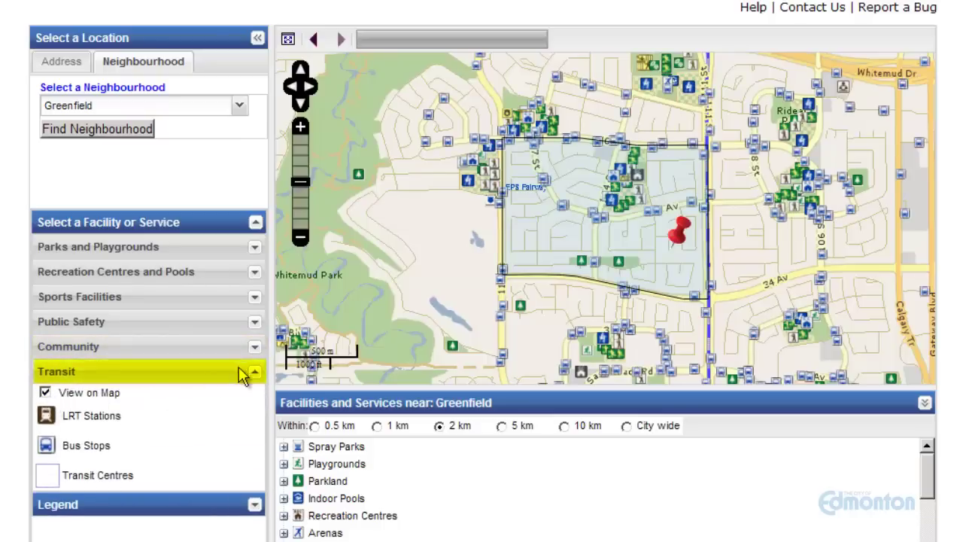
pyautogui.click(255, 371)
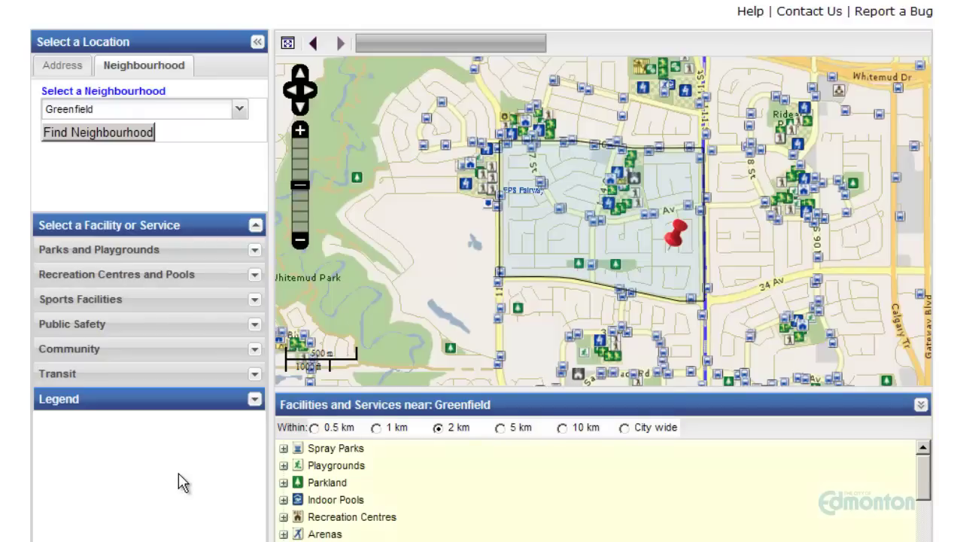
# Set the nearby-facilities radius to 2 km and sort Parkland results by distance.
pyautogui.click(376, 427)
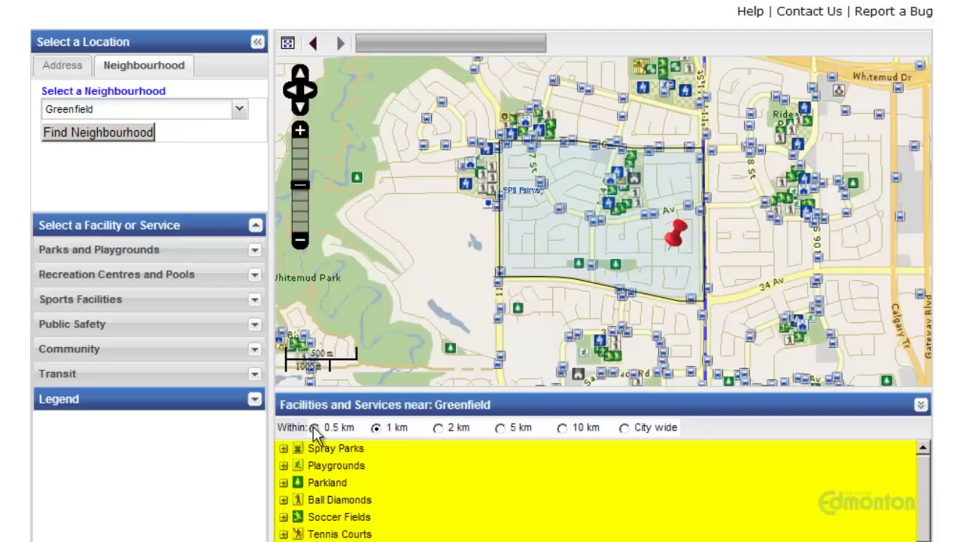
pyautogui.click(437, 427)
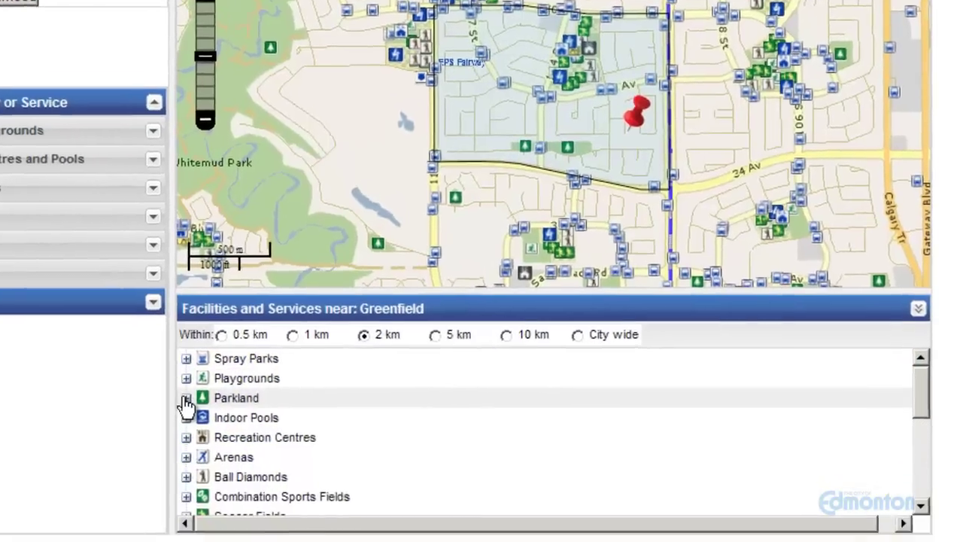
pyautogui.click(283, 482)
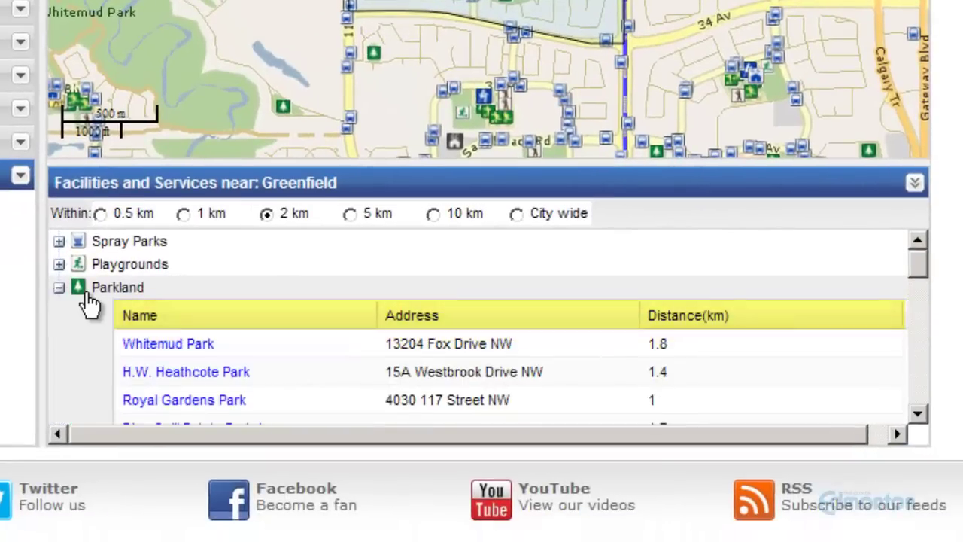
pyautogui.click(721, 317)
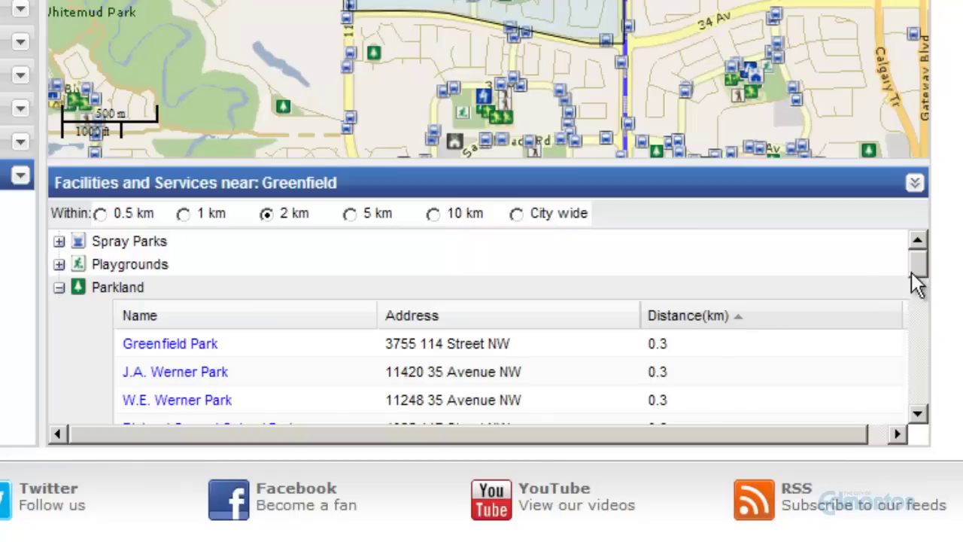
pyautogui.moveTo(922, 263); pyautogui.dragTo(920, 276)
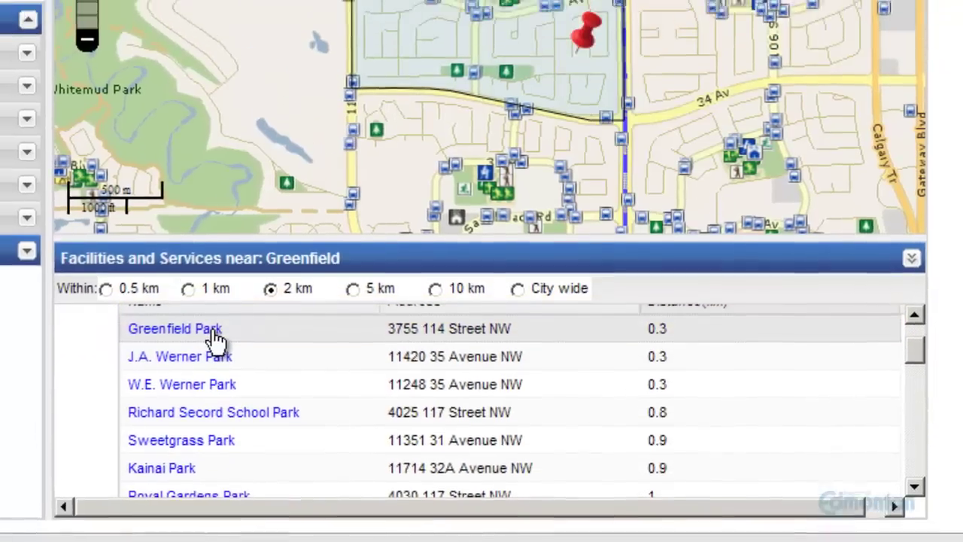
# Check Greenfield Park's details, then zoom in three steps onto the park's southern fields.
pyautogui.click(214, 331)
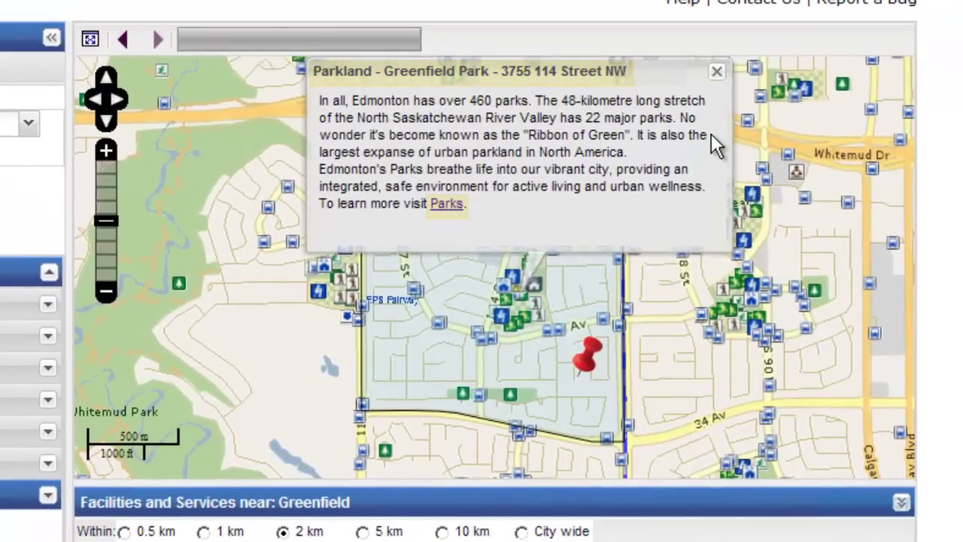
pyautogui.click(717, 74)
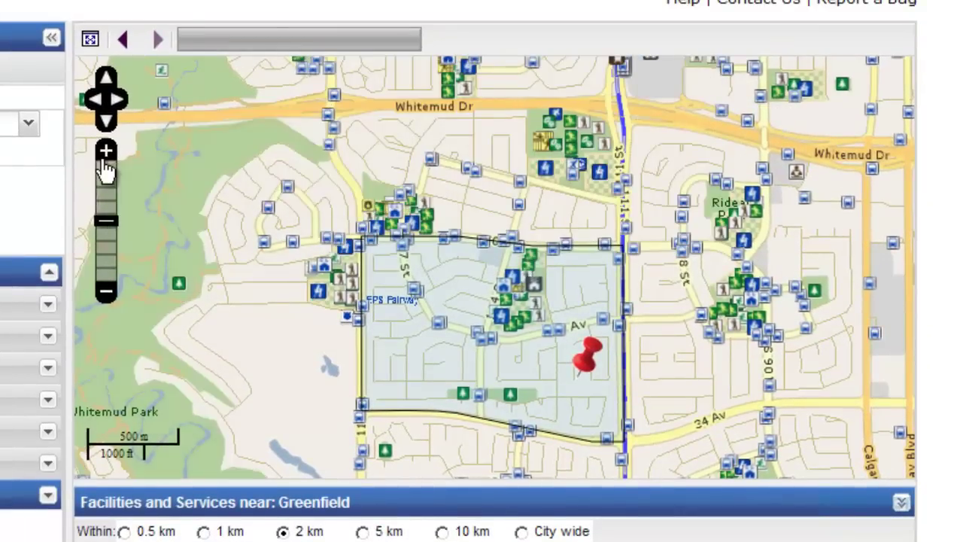
pyautogui.click(104, 159)
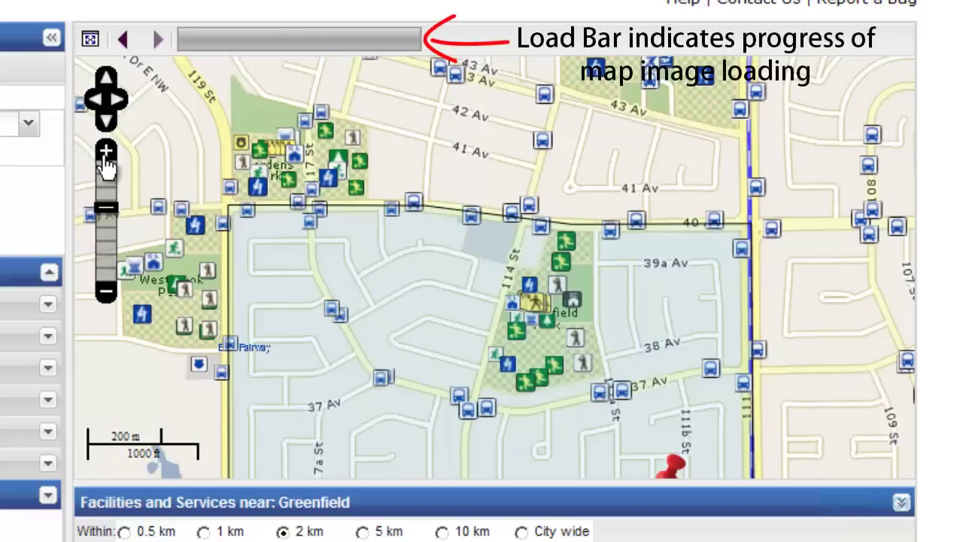
pyautogui.click(105, 160)
pyautogui.moveTo(344, 326); pyautogui.dragTo(103, 190)
pyautogui.click(105, 160)
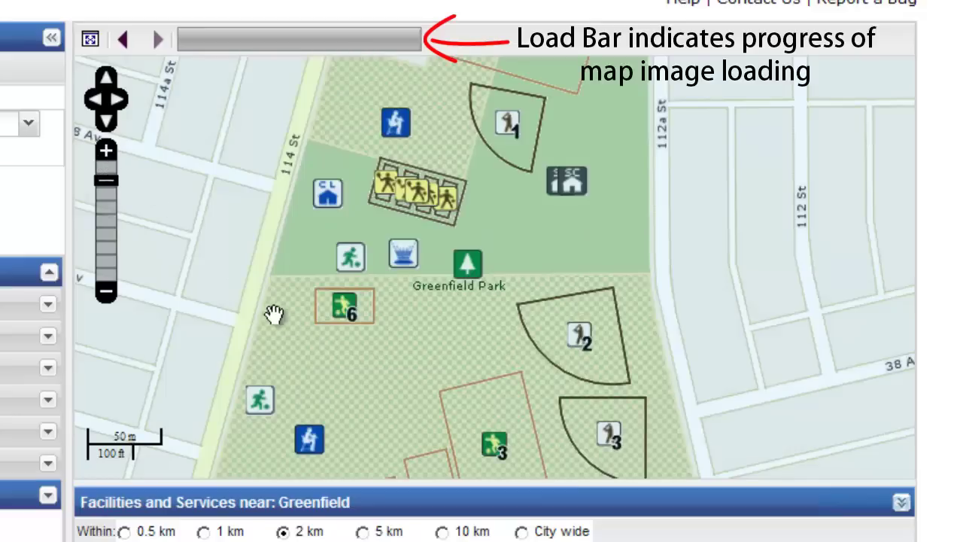
pyautogui.moveTo(370, 385); pyautogui.dragTo(319, 286)
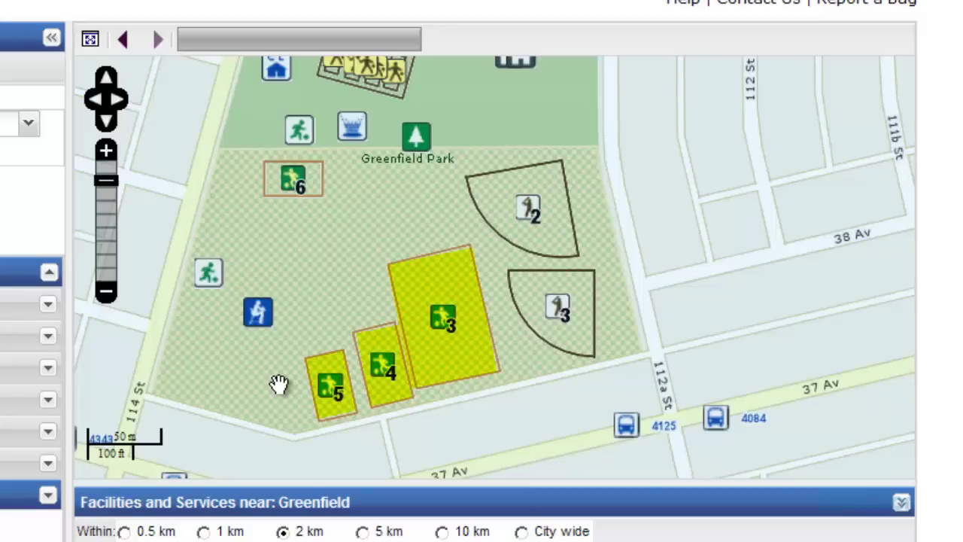
# Inspect the info popups for soccer field 3 and ball diamond 2, closing each.
pyautogui.click(444, 324)
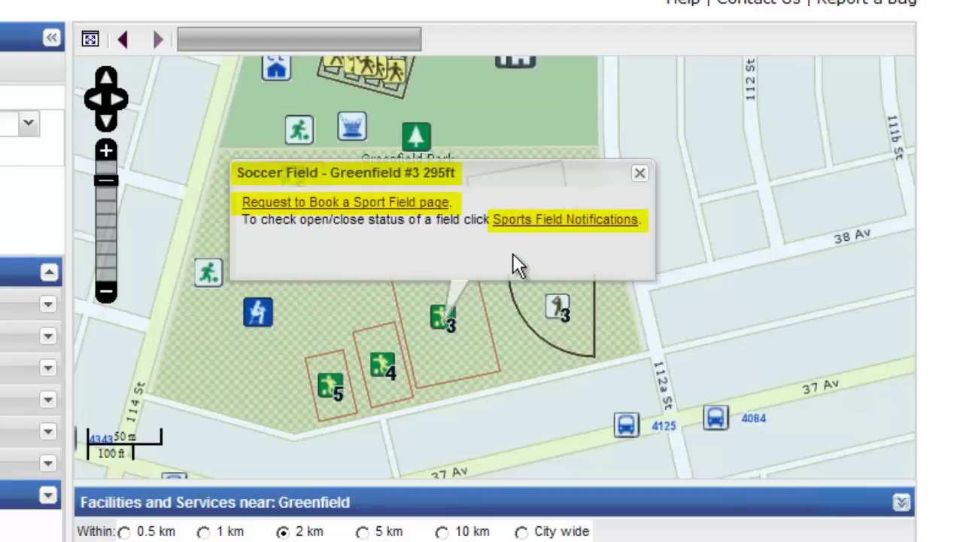
pyautogui.click(640, 174)
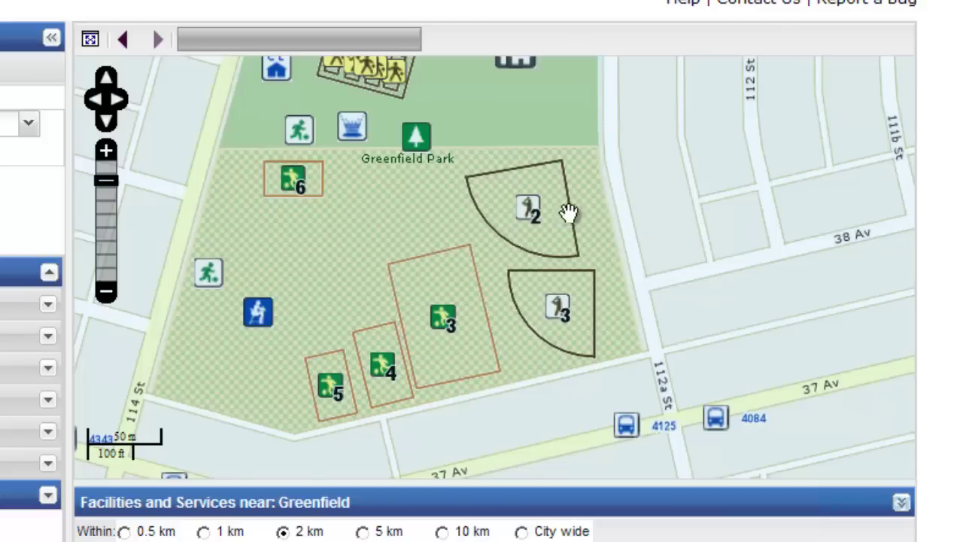
pyautogui.click(529, 215)
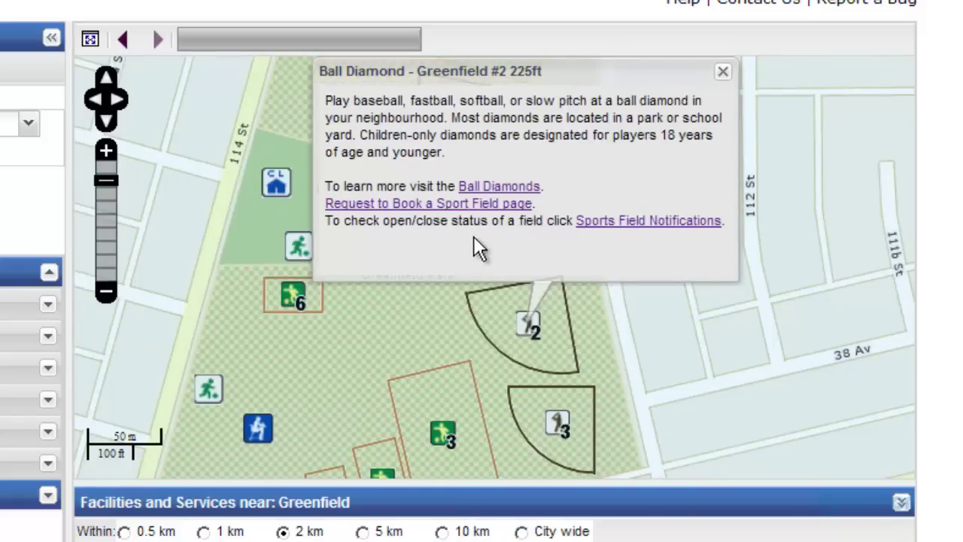
pyautogui.click(479, 206)
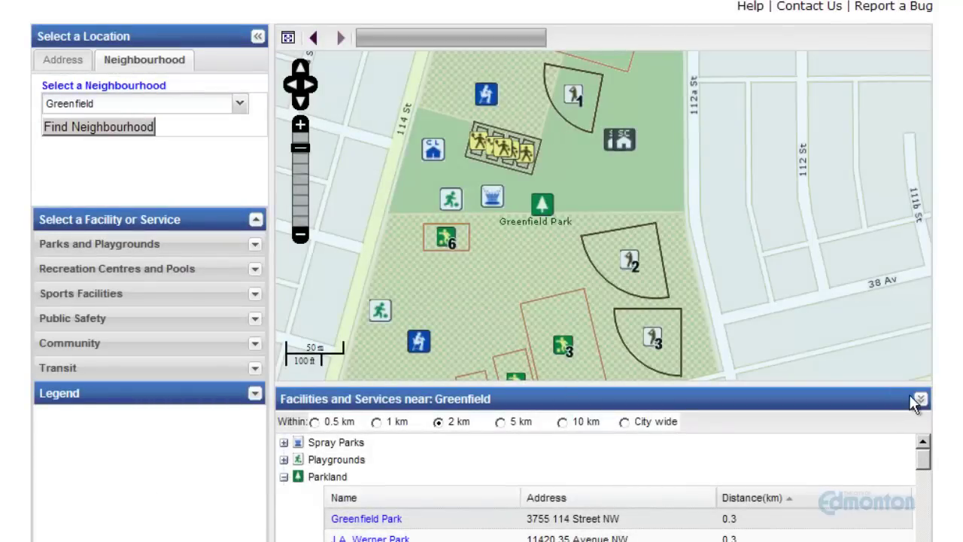
# Hide the nearby-facilities results and zoom out three steps to all of Greenfield.
pyautogui.click(921, 400)
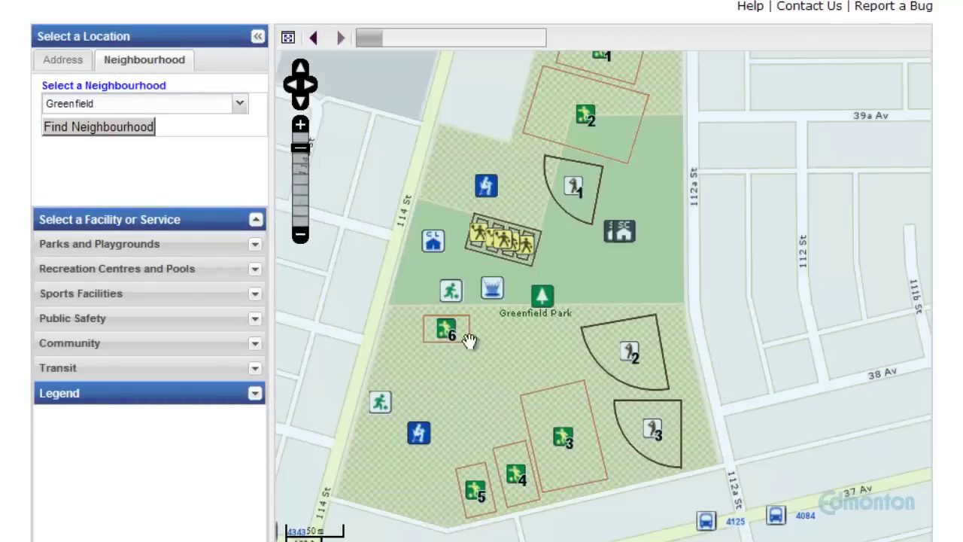
pyautogui.click(299, 237)
pyautogui.click(299, 236)
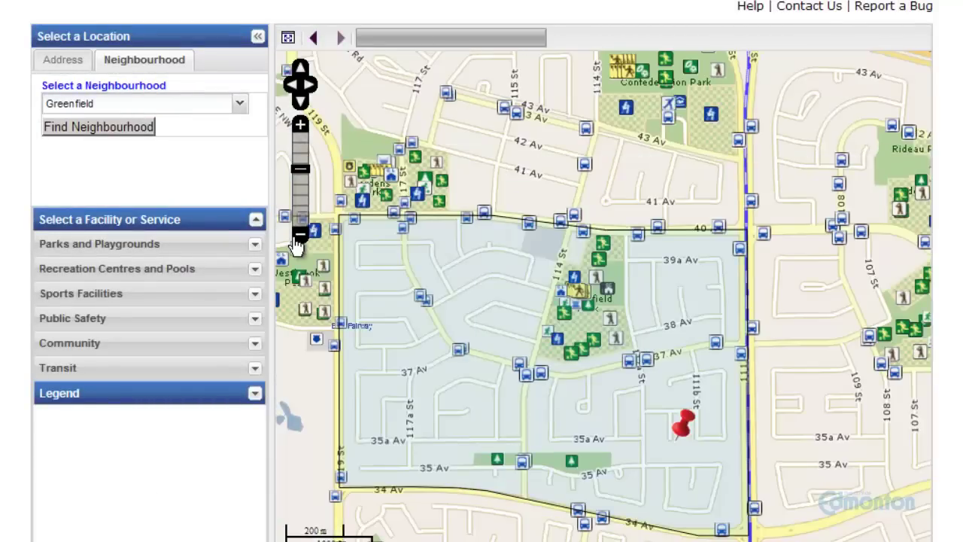
pyautogui.click(299, 238)
# Expand the map legend to review it, then collapse it.
pyautogui.click(255, 394)
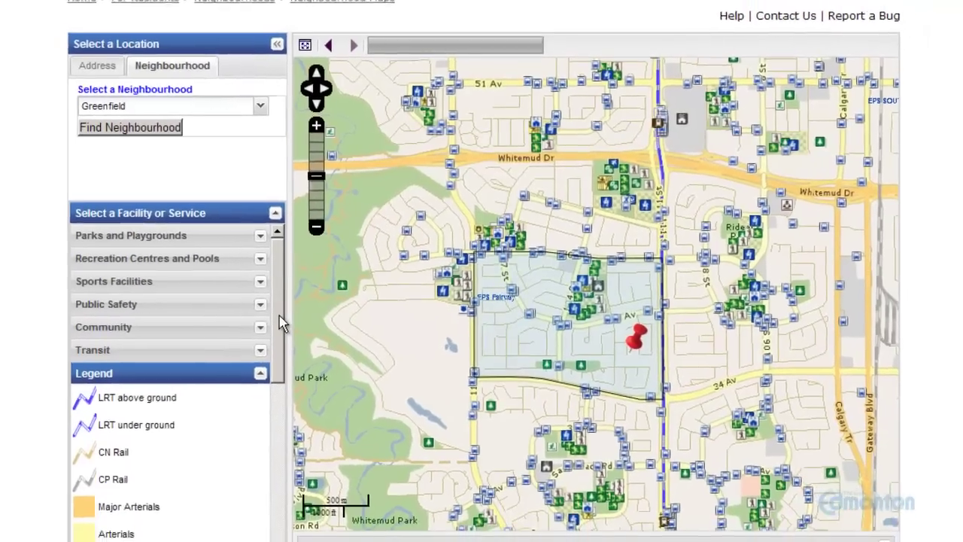
pyautogui.moveTo(281, 319)
pyautogui.mouseDown()
pyautogui.moveTo(289, 485)
pyautogui.moveTo(279, 301)
pyautogui.mouseUp()
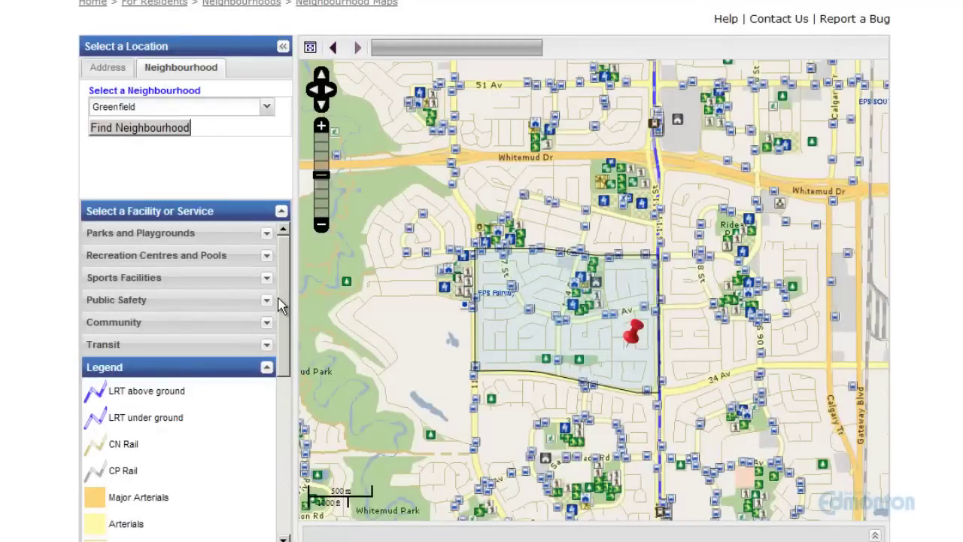
pyautogui.click(267, 369)
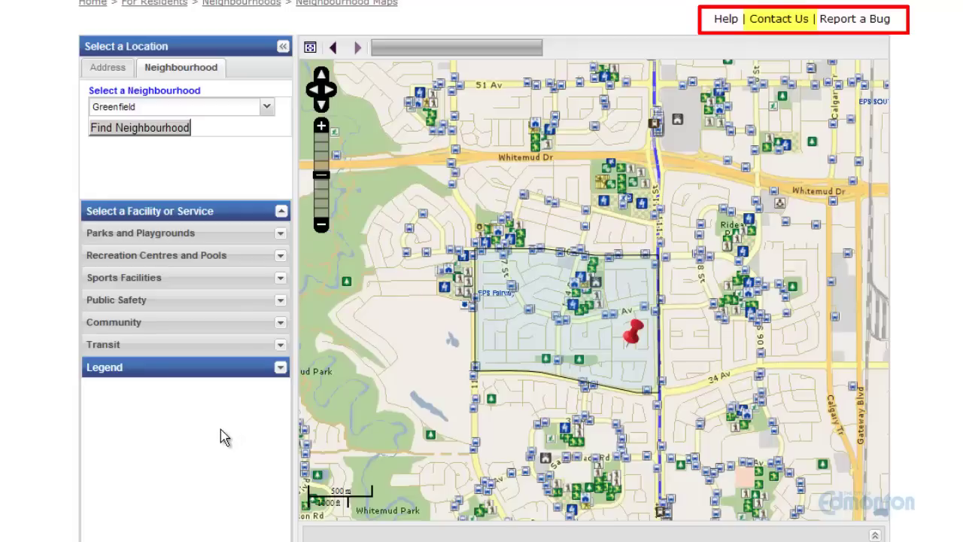